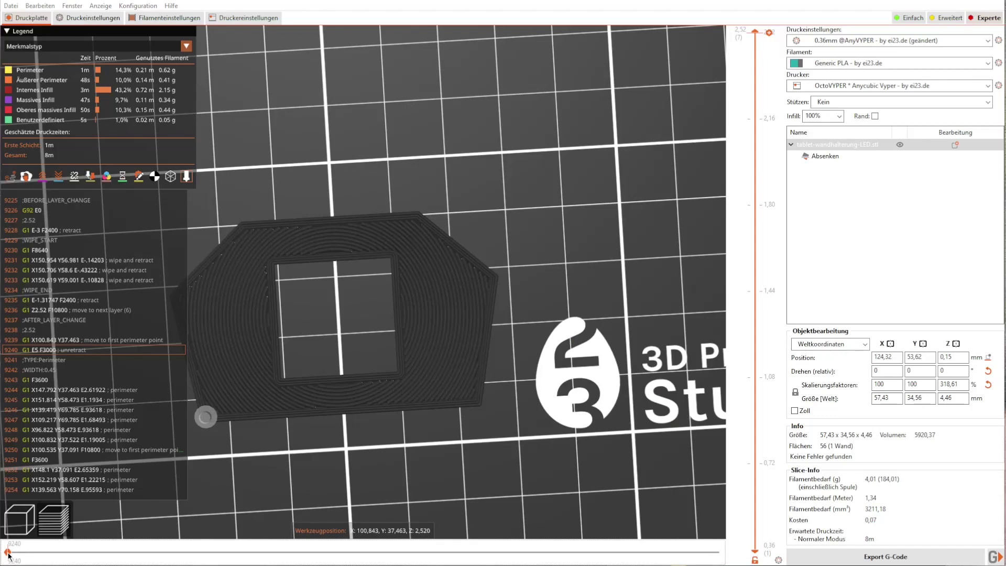
Advance the tablet mount's G-code preview until the layer's red infill moves appear.
{"action": "left_click_drag", "start_coordinate": [36, 555], "coordinate": [77, 556]}
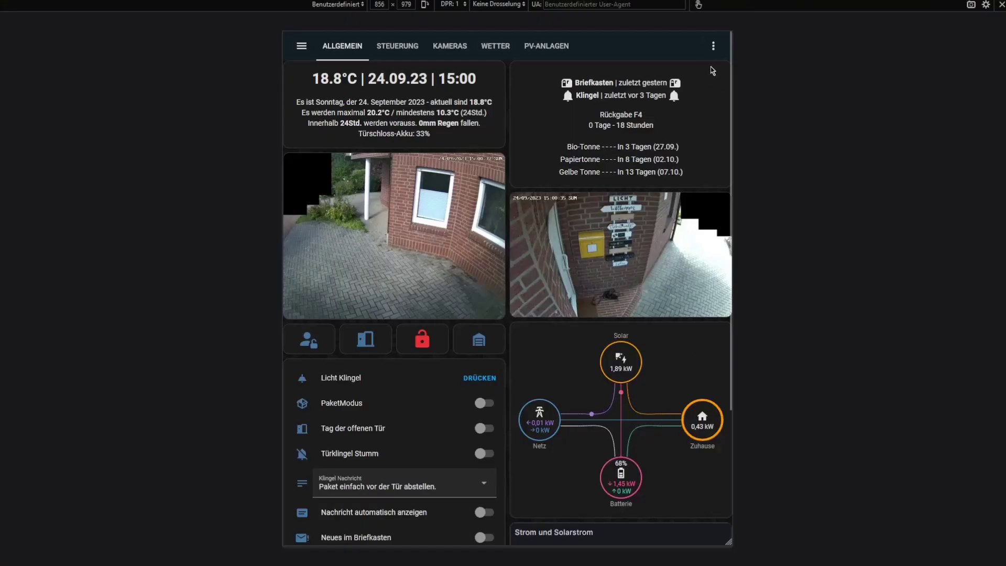
Switch the dashboard into edit mode, glance at the title settings, and close them.
{"action": "left_click", "coordinate": [681, 126]}
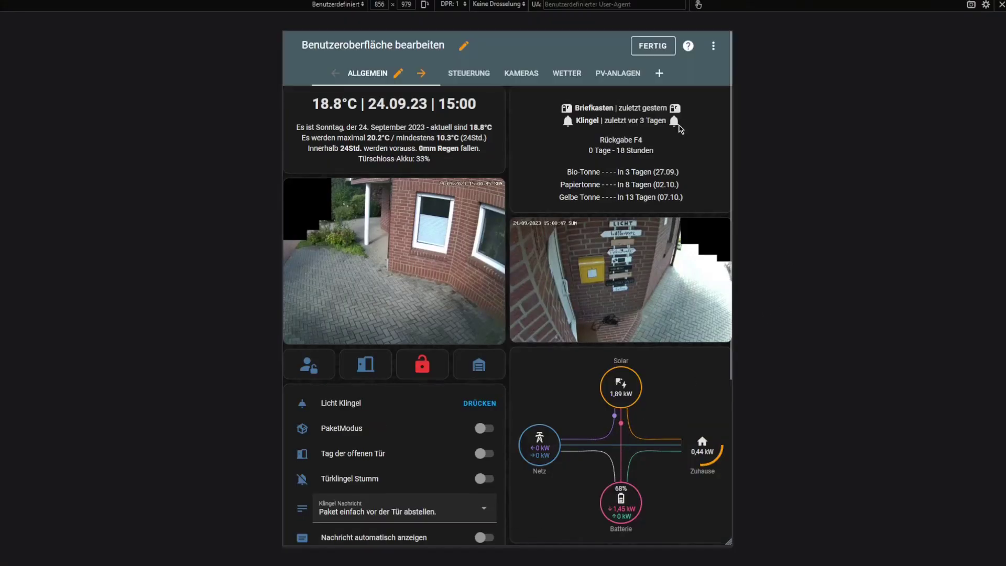
{"action": "left_click", "coordinate": [464, 47]}
{"action": "left_click", "coordinate": [442, 341]}
Open the main stack card's editor and browse inner cards 2, 3 and 6 (Assist microphone).
{"action": "scroll", "coordinate": [416, 524], "scroll_direction": "down", "scroll_amount": 5}
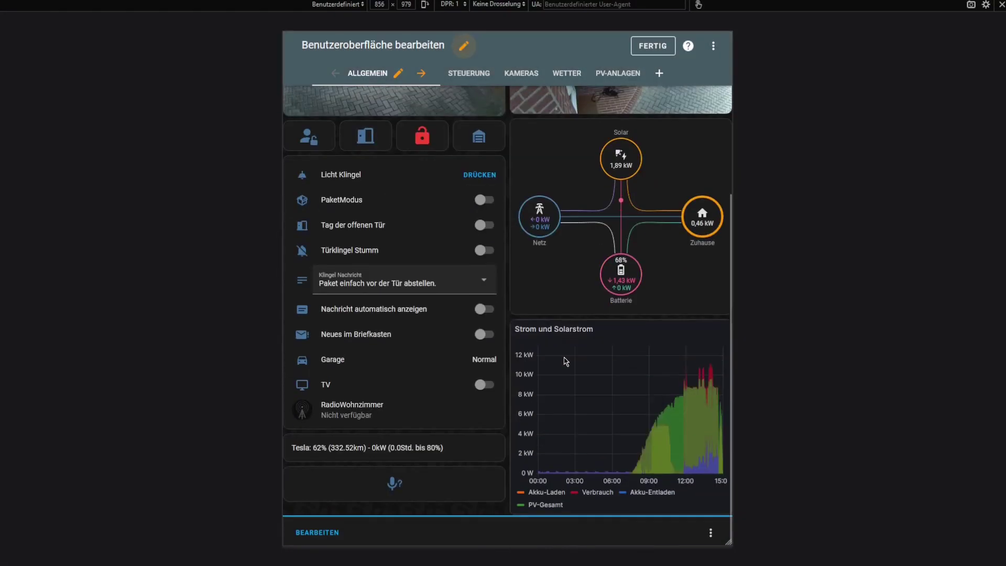
{"action": "left_click", "coordinate": [319, 530]}
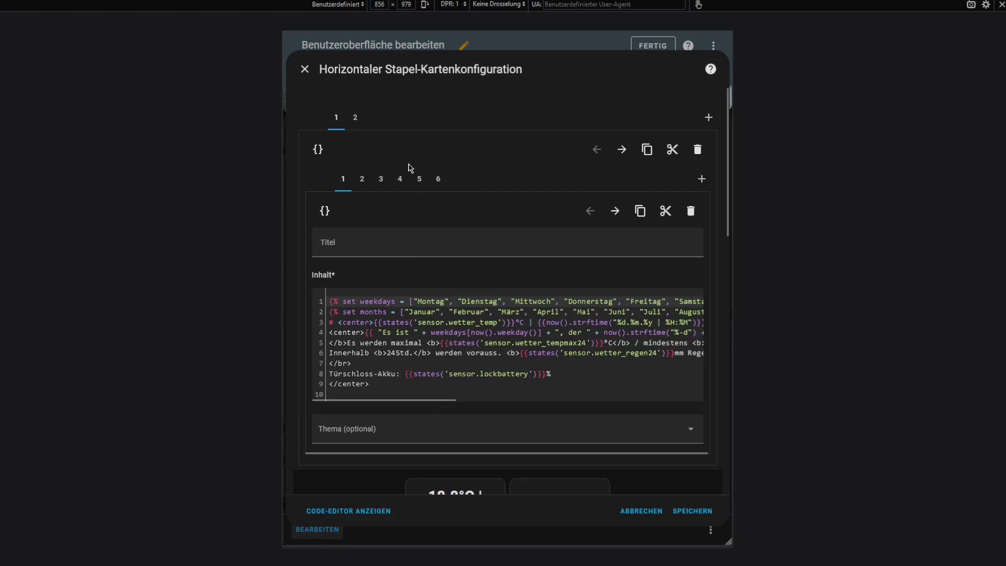
{"action": "left_click", "coordinate": [364, 183]}
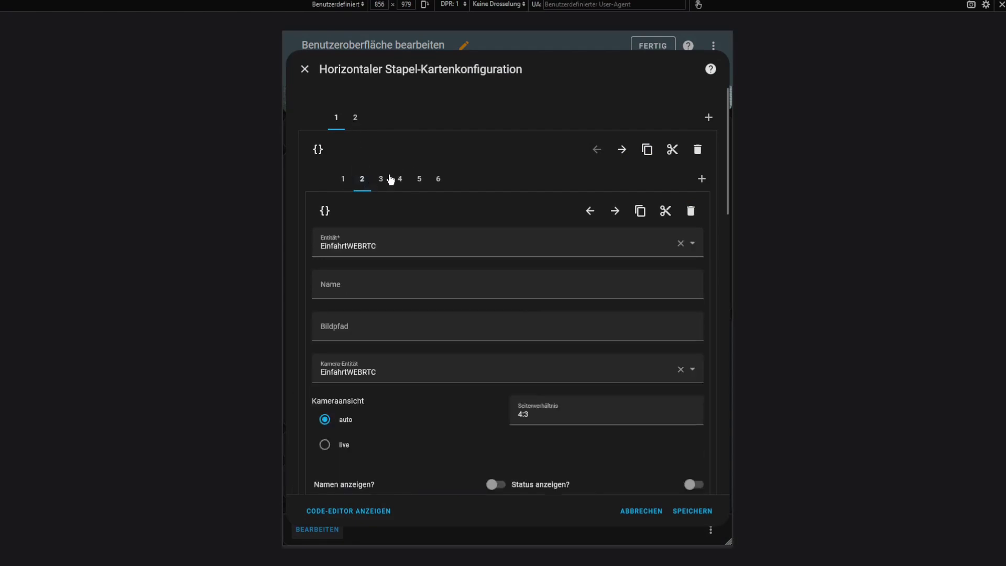
{"action": "left_click", "coordinate": [381, 179]}
{"action": "scroll", "coordinate": [556, 298], "scroll_direction": "down", "scroll_amount": 15}
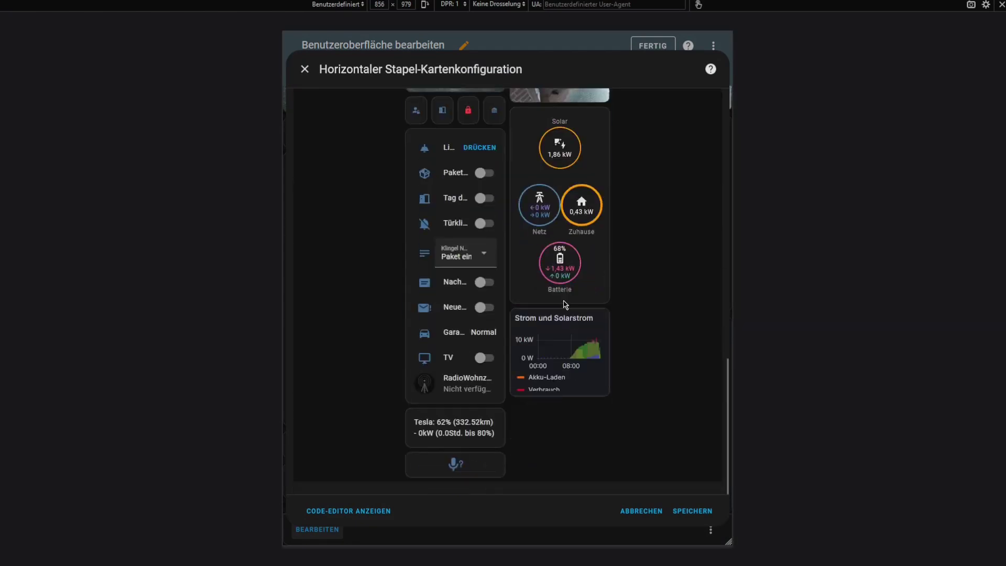
{"action": "scroll", "coordinate": [566, 305], "scroll_direction": "up", "scroll_amount": 15}
{"action": "left_click", "coordinate": [438, 180]}
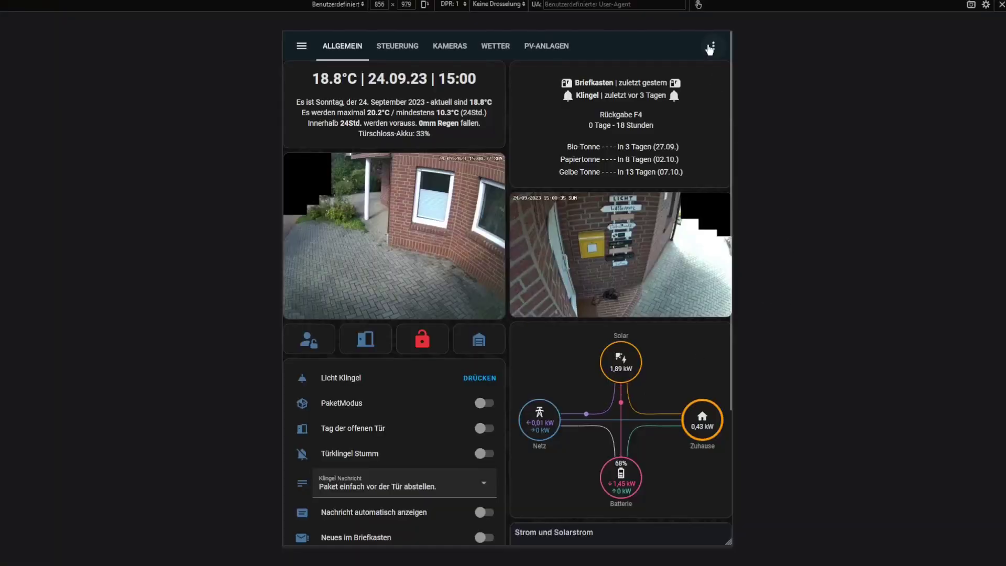
Enter dashboard edit mode via Dashboard bearbeiten and dismiss the title settings dialog.
{"action": "left_click", "coordinate": [710, 49]}
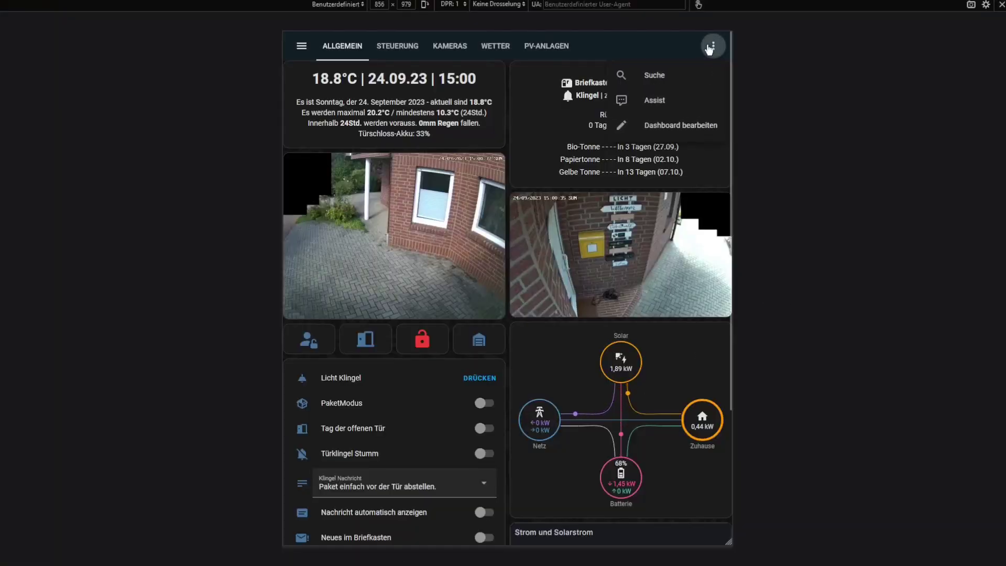
{"action": "left_click", "coordinate": [681, 128]}
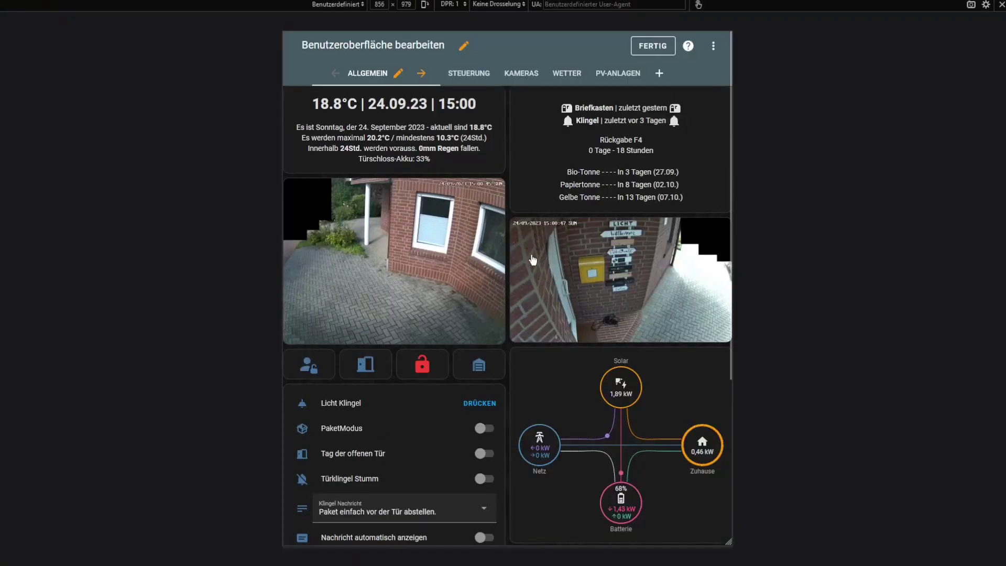
{"action": "left_click", "coordinate": [465, 48]}
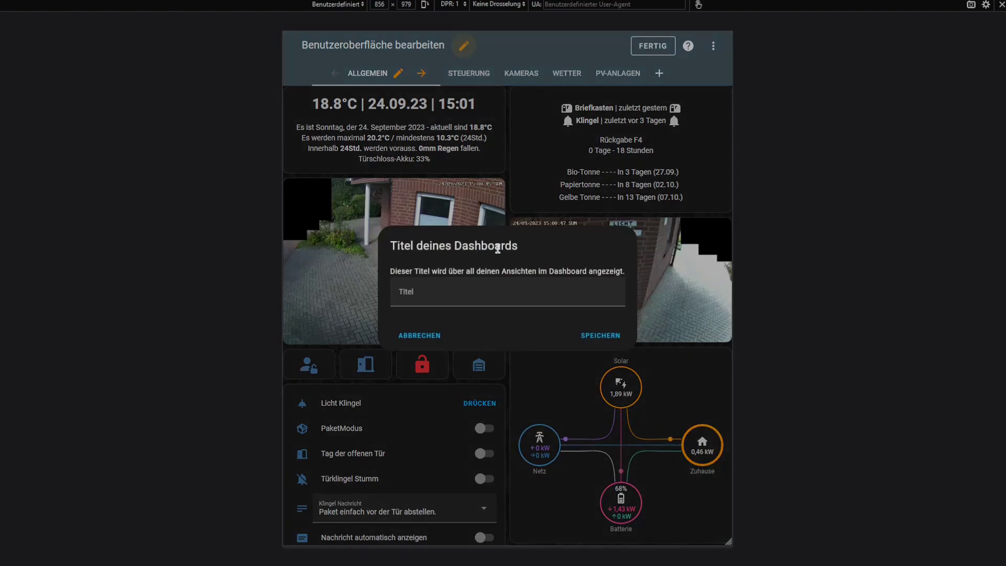
{"action": "left_click", "coordinate": [418, 338]}
Open the stack card editor, browse inner cards 2, 3 and 6, then show column 2.
{"action": "scroll", "coordinate": [566, 362], "scroll_direction": "down", "scroll_amount": 4}
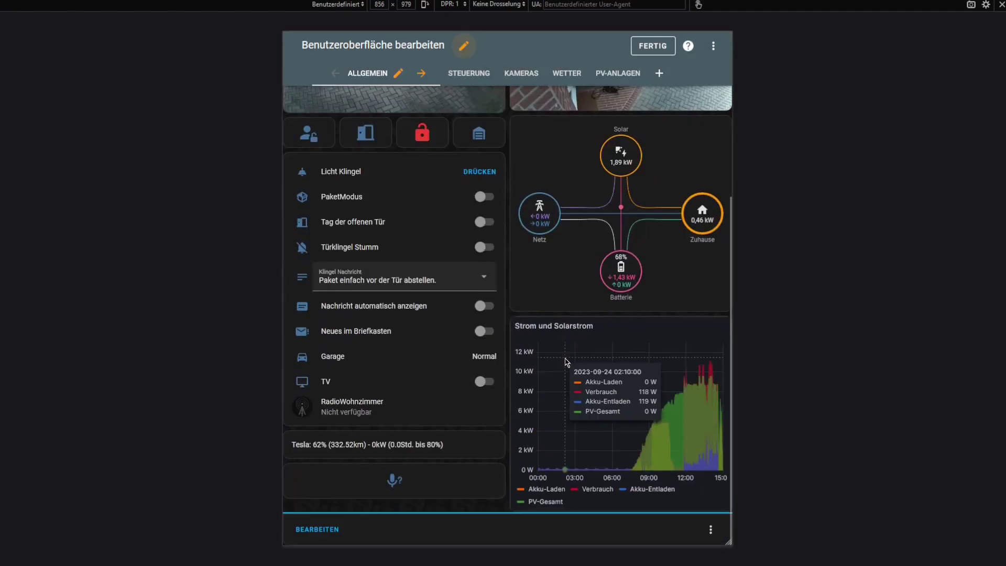
{"action": "left_click", "coordinate": [326, 538]}
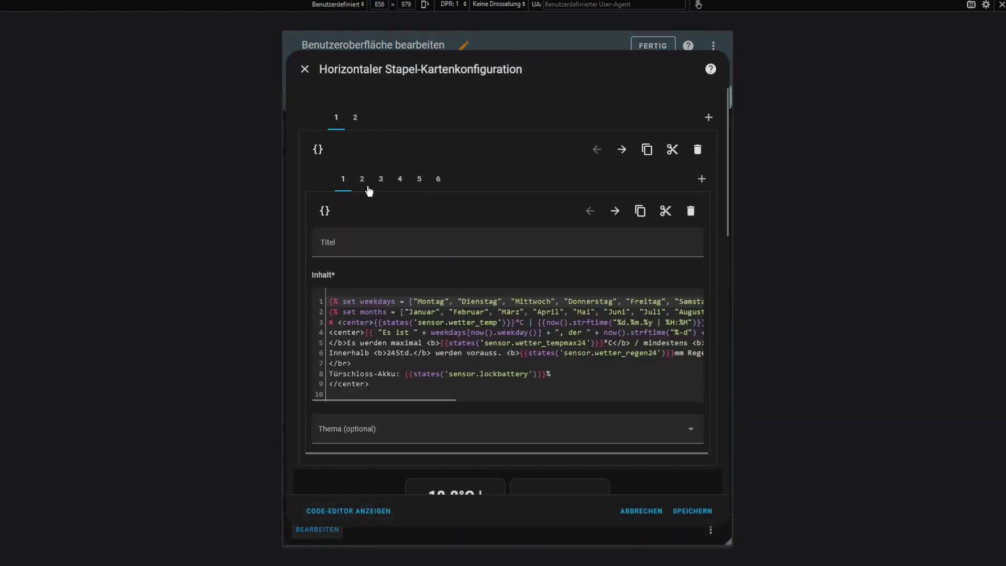
{"action": "left_click", "coordinate": [363, 183]}
{"action": "left_click", "coordinate": [384, 179]}
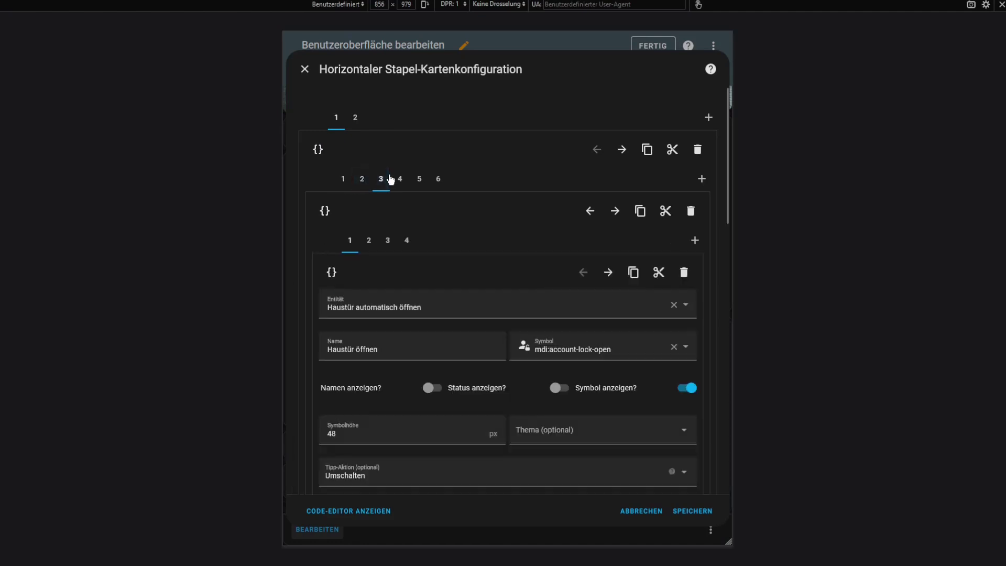
{"action": "scroll", "coordinate": [541, 283], "scroll_direction": "down", "scroll_amount": 15}
{"action": "scroll", "coordinate": [565, 306], "scroll_direction": "up", "scroll_amount": 15}
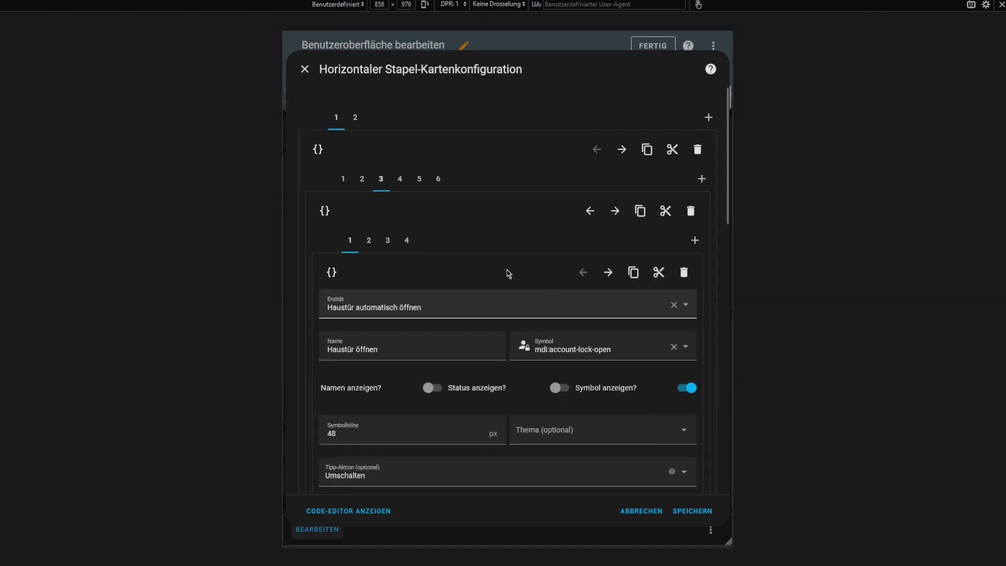
{"action": "left_click", "coordinate": [439, 181]}
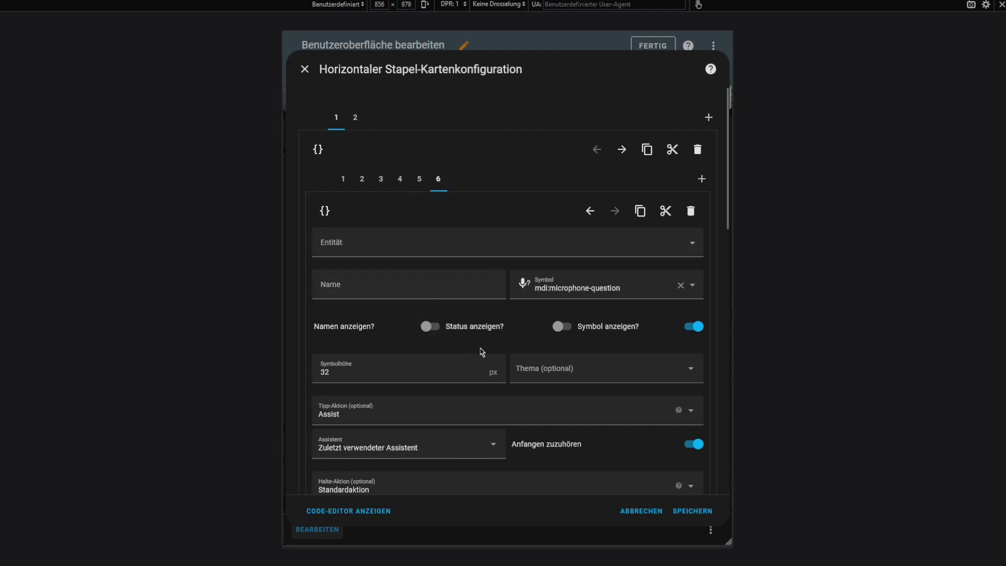
{"action": "left_click", "coordinate": [356, 120]}
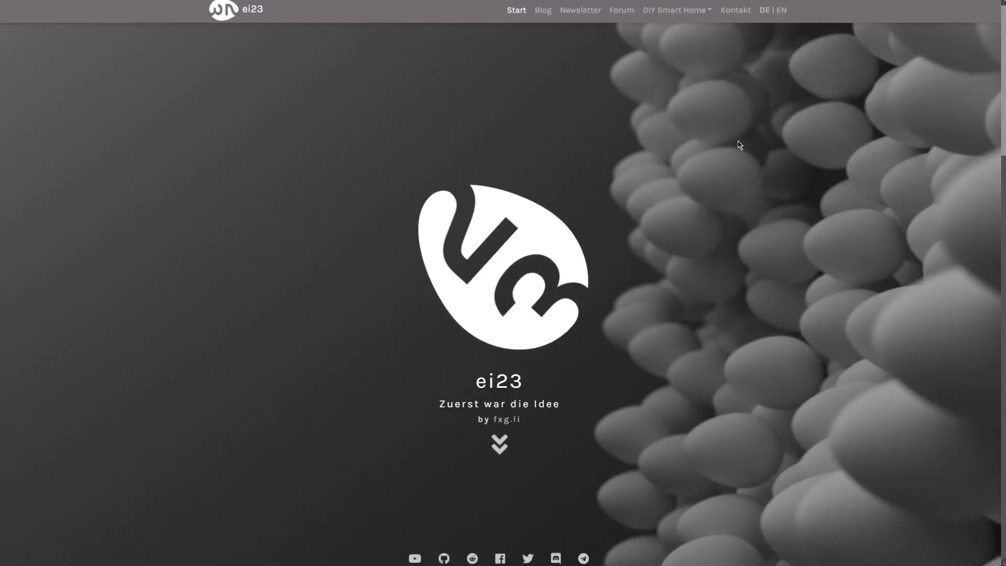
{"action": "left_click", "coordinate": [579, 13]}
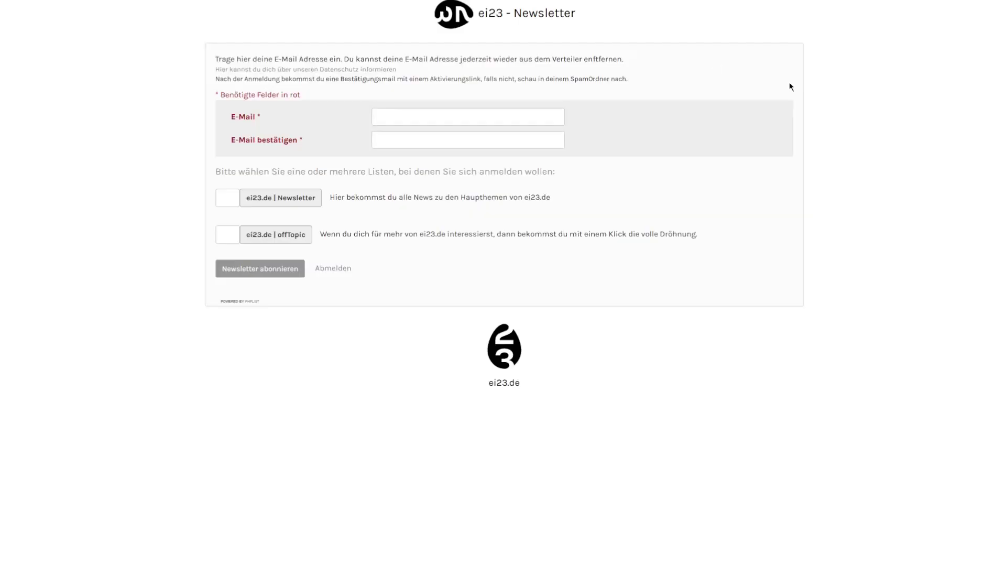